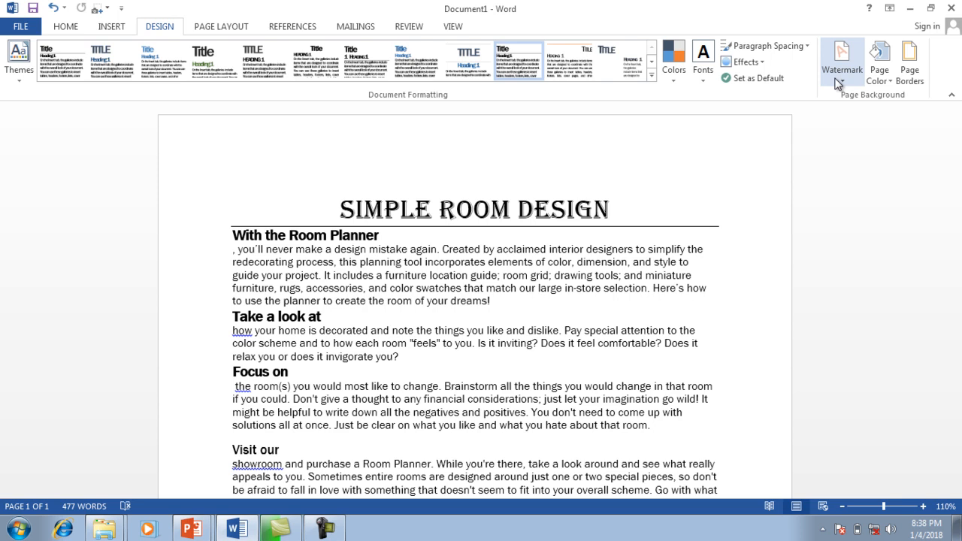
- Apply the built-in diagonal CONFIDENTIAL 1 watermark from the Watermark gallery
mouse_move(960, 261)
left_mouse_down()
mouse_move(956, 327)
mouse_move(952, 246)
left_mouse_up()
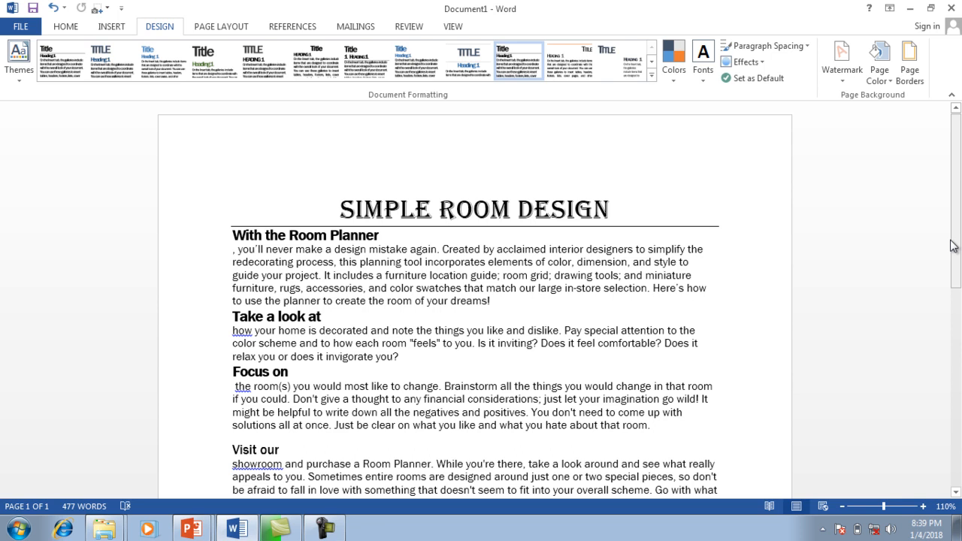
left_click(841, 83)
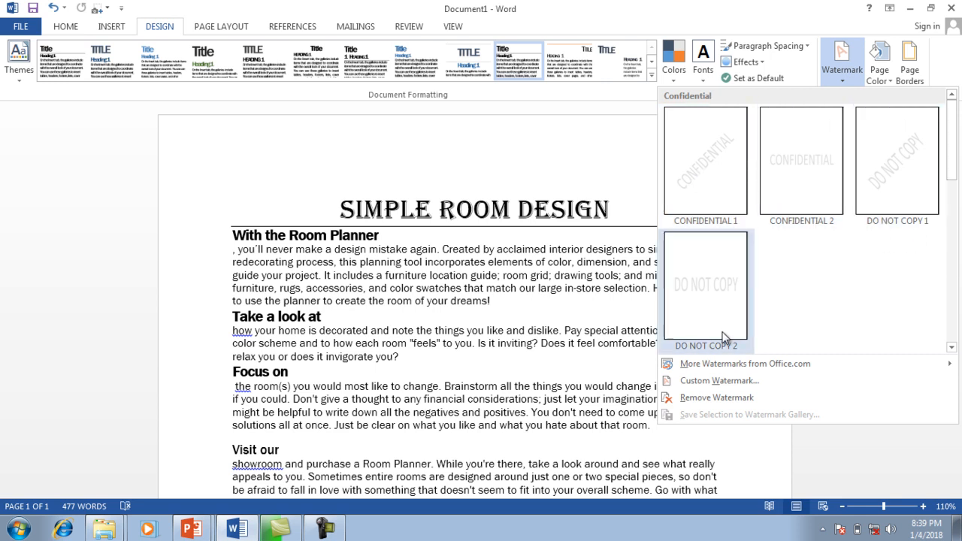
left_click(720, 180)
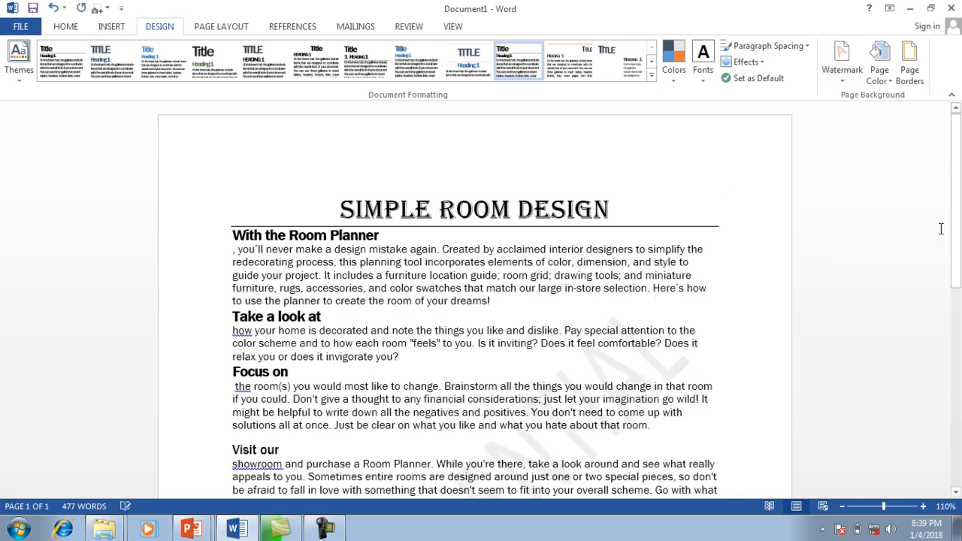
left_click_drag(957, 239, 953, 325)
scroll(953, 325, "down", 1)
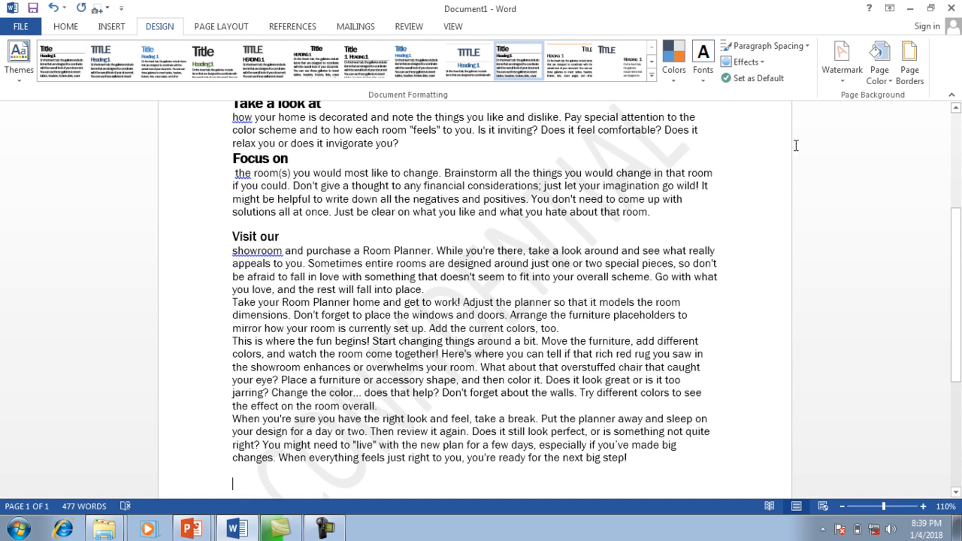
- Insert a page break after the text, so a blank second page also shows the CONFIDENTIAL watermark
left_click_drag(959, 236, 956, 350)
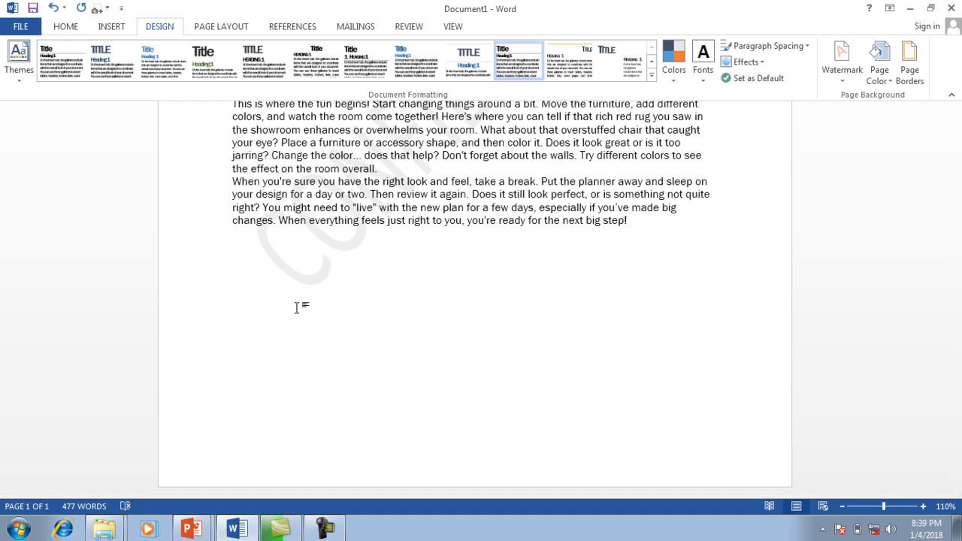
key("ctrl+Return")
left_click_drag(959, 280, 939, 397)
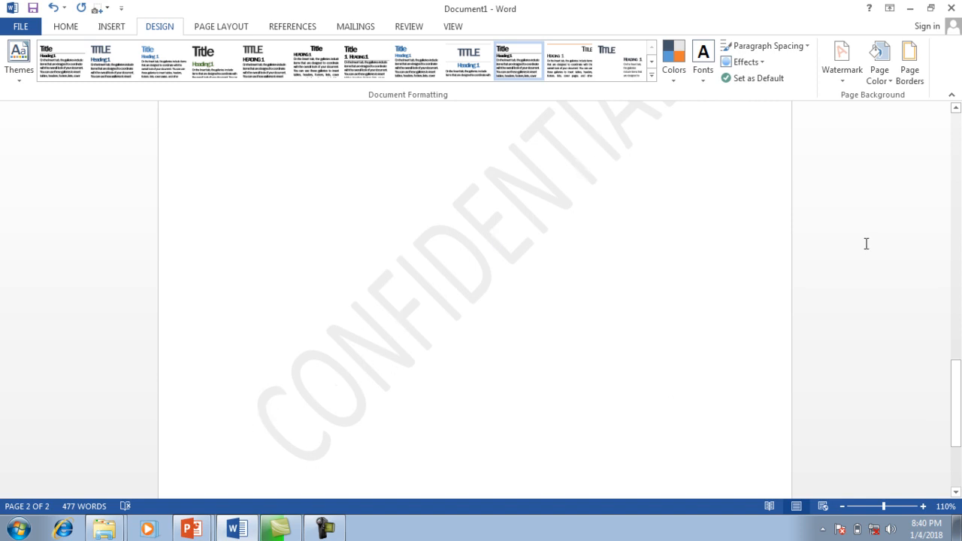
left_click_drag(957, 431, 954, 308)
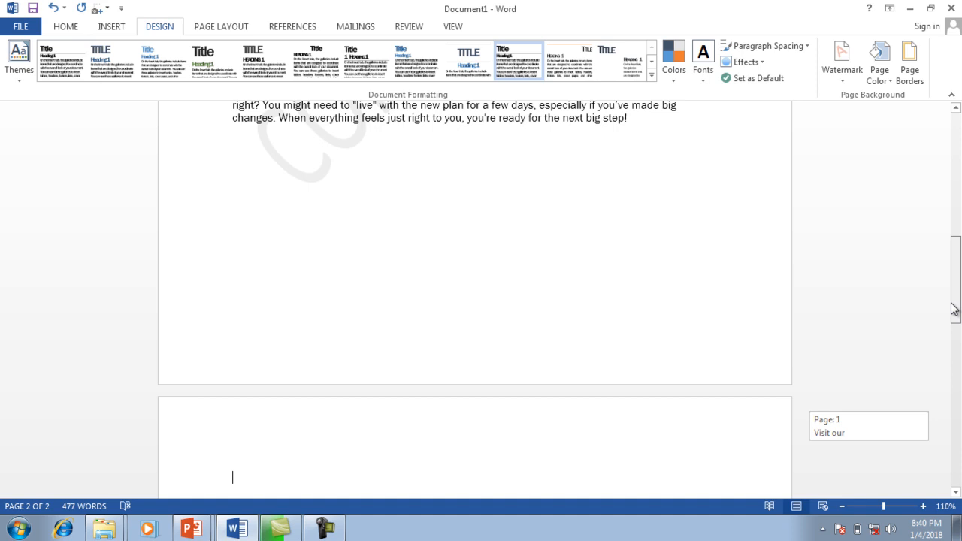
left_click_drag(955, 308, 948, 332)
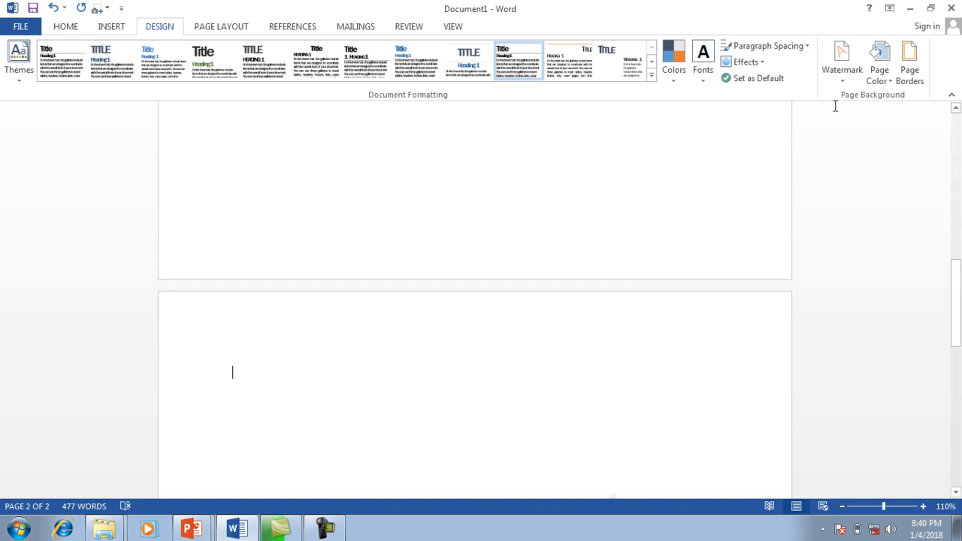
- Create a custom text watermark reading 'Research BY:' plus the author's name, coloured White Darker 50%
left_click(840, 81)
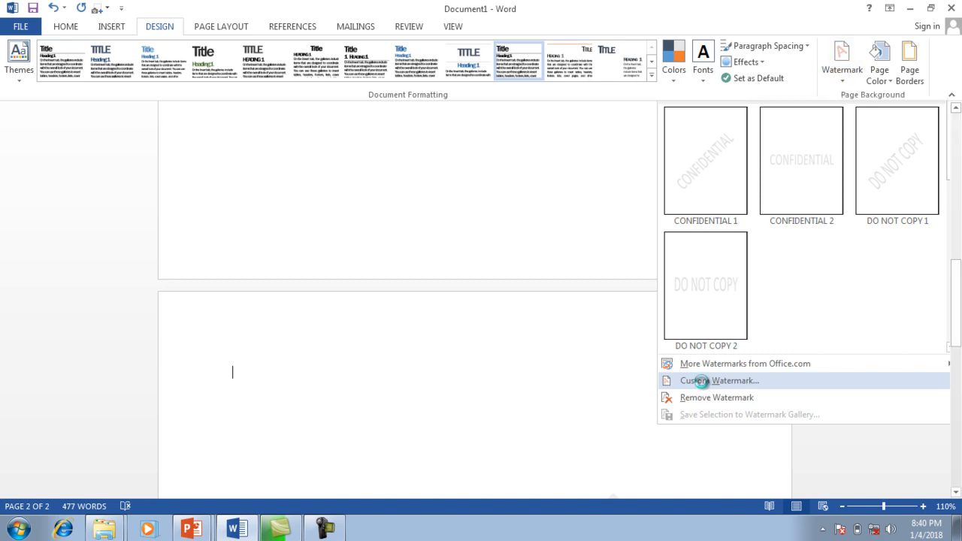
left_click(704, 386)
left_click_drag(467, 156, 629, 120)
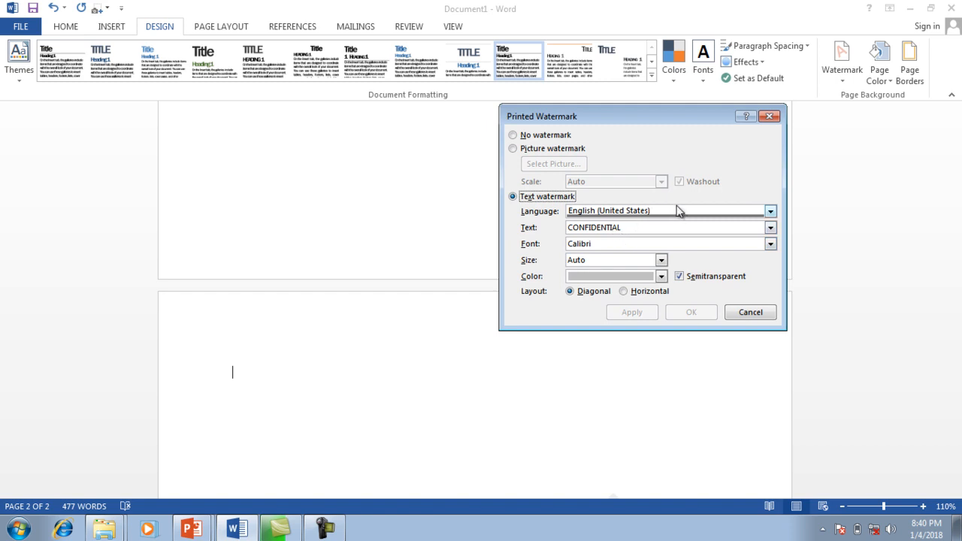
left_click(623, 229)
left_click_drag(622, 229, 571, 242)
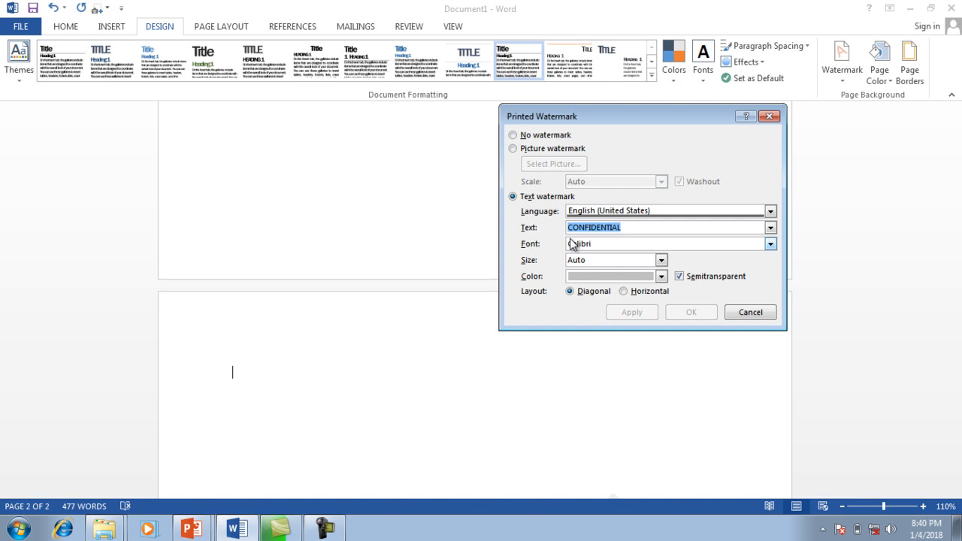
type("Rese")
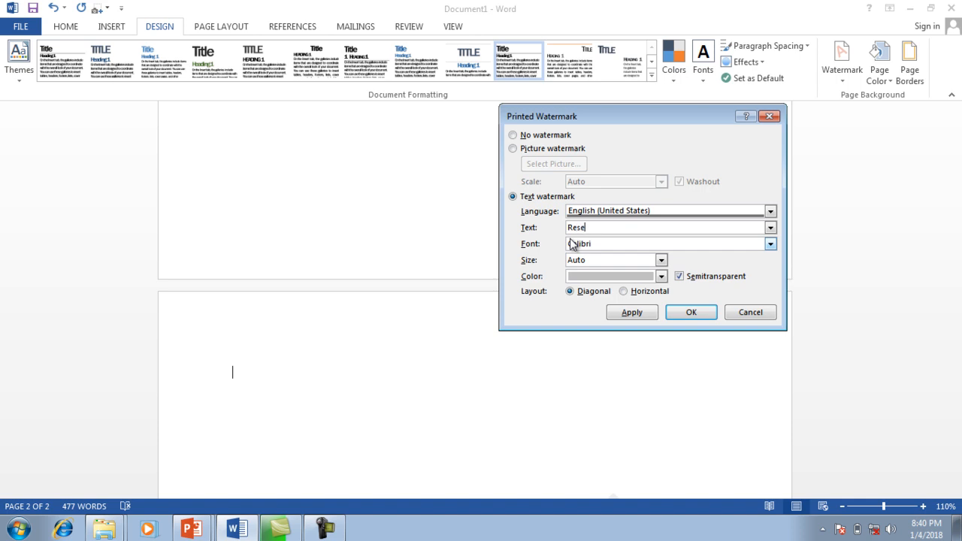
type("arch BY:Ali Raza")
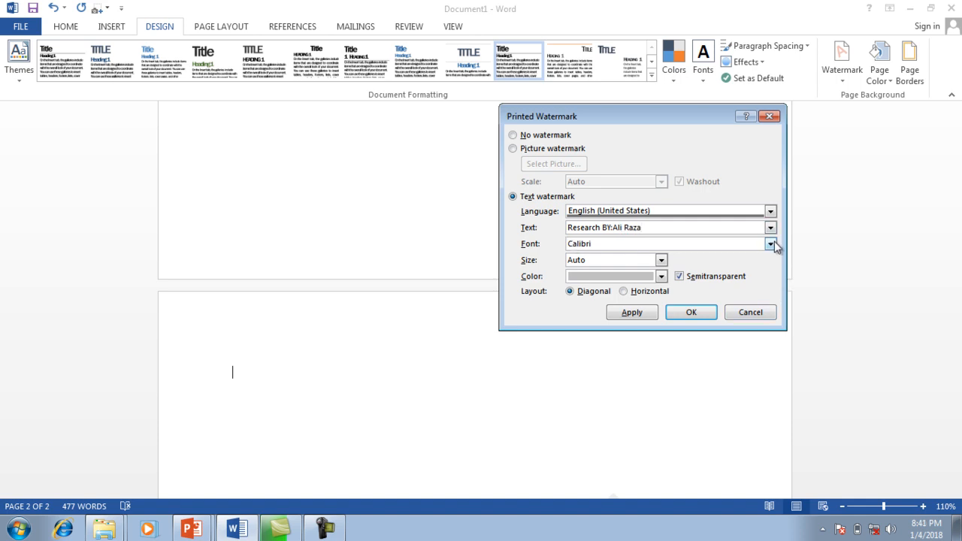
left_click(661, 277)
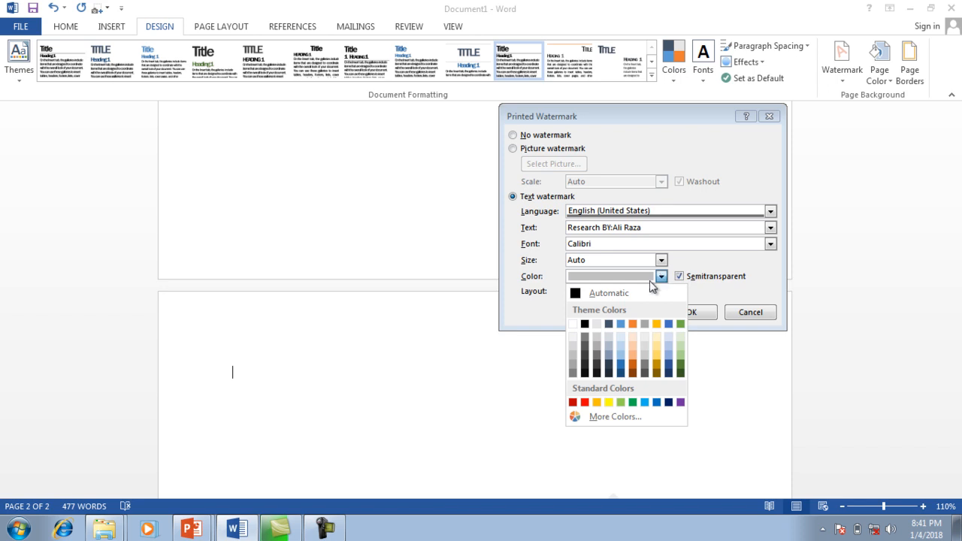
left_click(571, 372)
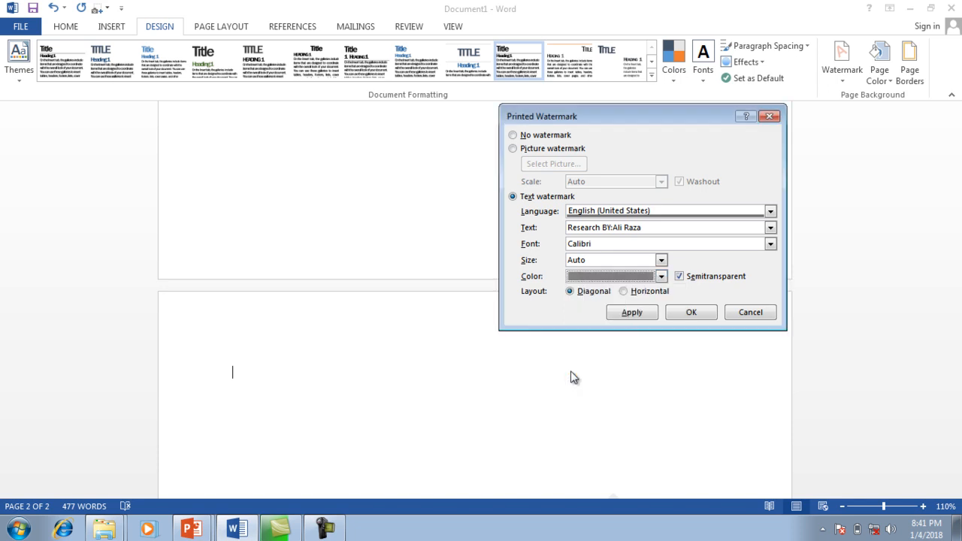
left_click(687, 313)
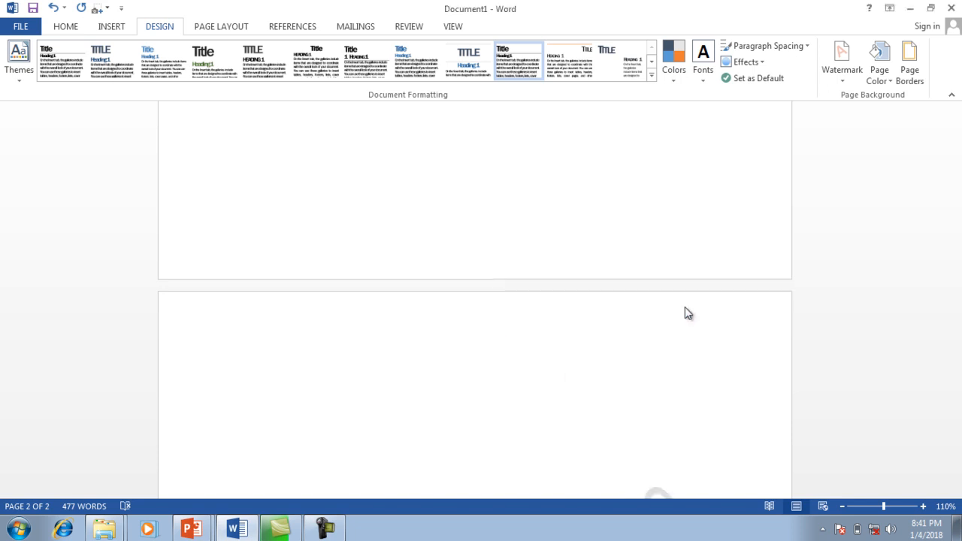
left_click_drag(956, 292, 949, 387)
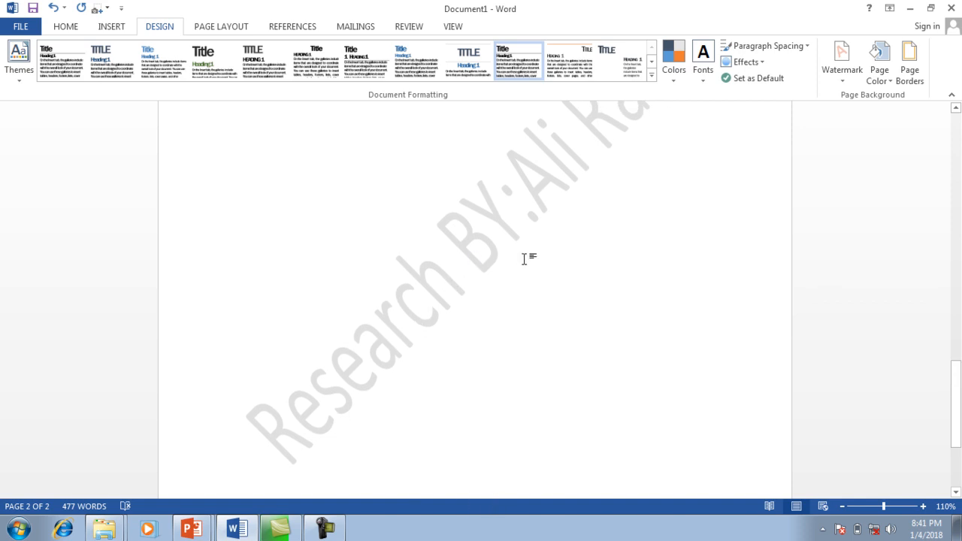
left_click_drag(956, 387, 900, 186)
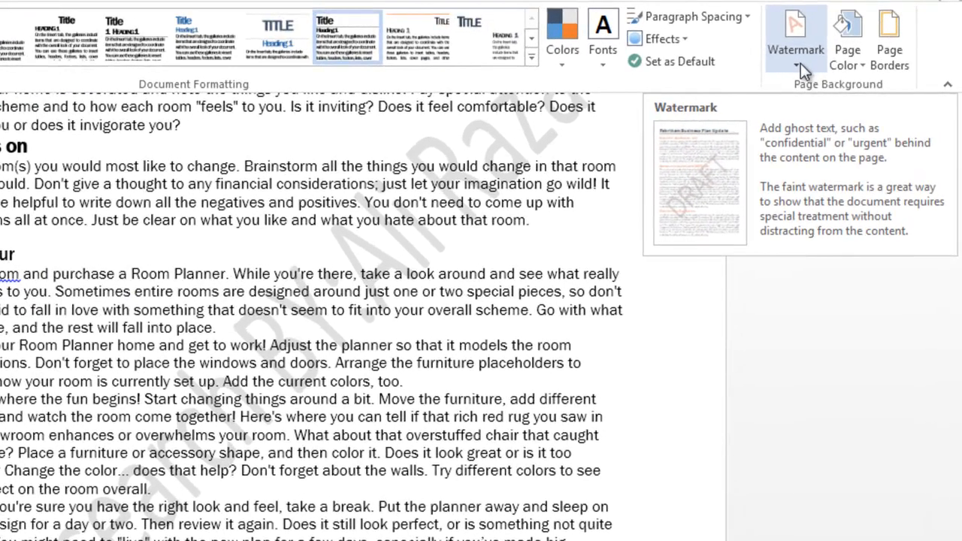
- Remove the custom watermark from both pages using Remove Watermark
left_click(798, 60)
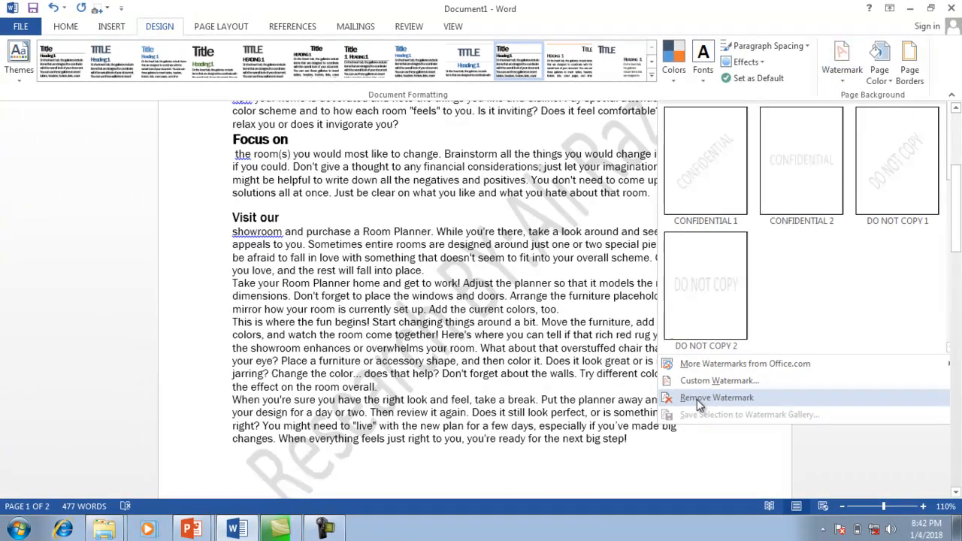
left_click(697, 399)
left_click_drag(958, 233, 956, 143)
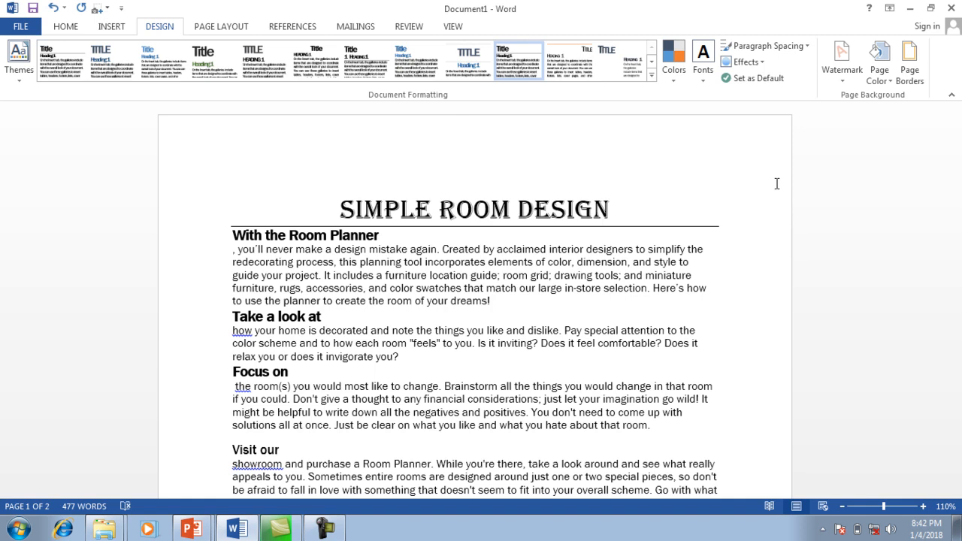
left_click(891, 81)
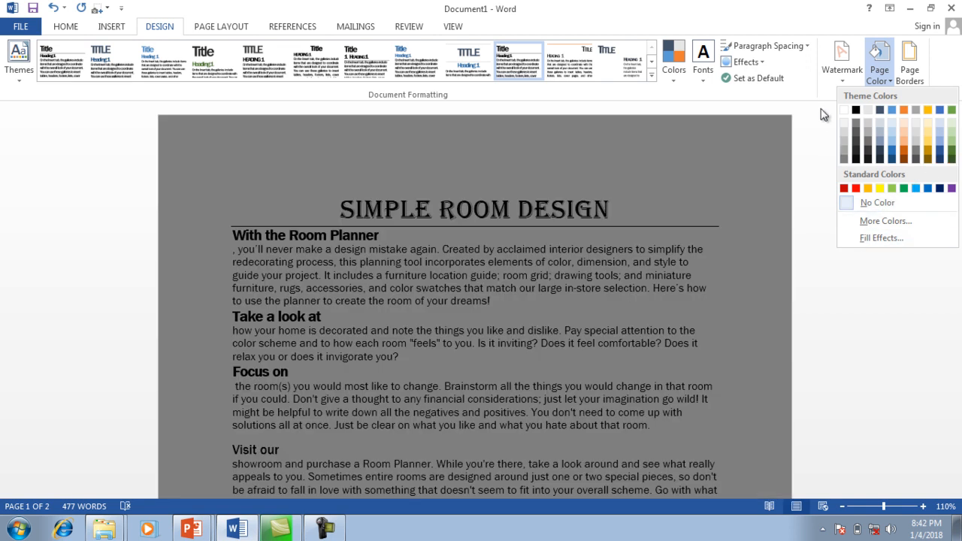
left_click(826, 111)
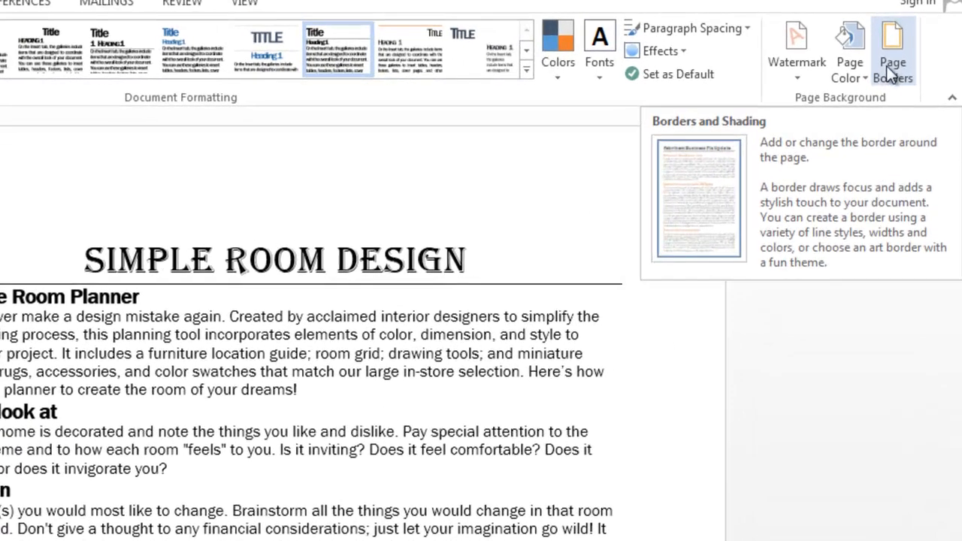
- Set up a whole-document Box page border using the 3 pt thick dashed line style
left_click(906, 81)
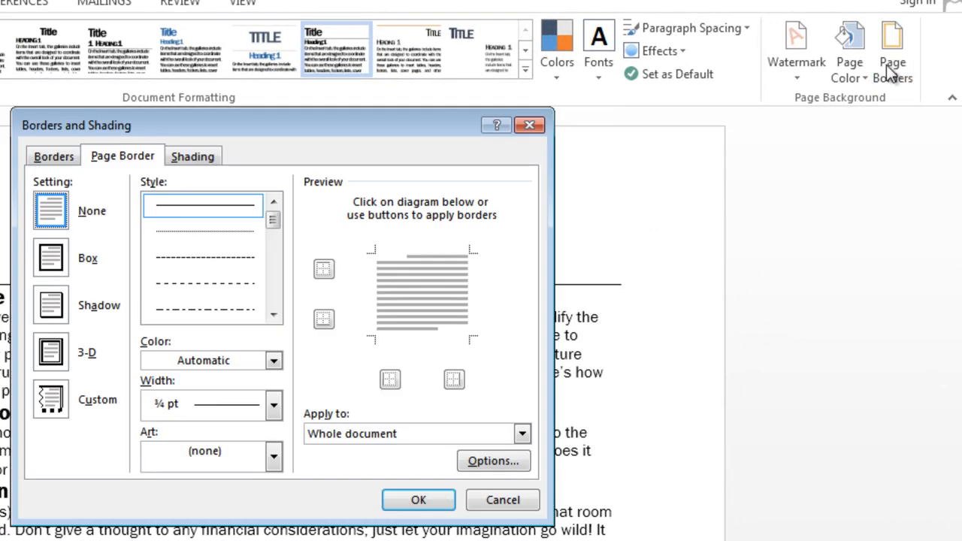
mouse_move(336, 120)
left_mouse_down()
mouse_move(569, 82)
mouse_move(704, 119)
left_mouse_up()
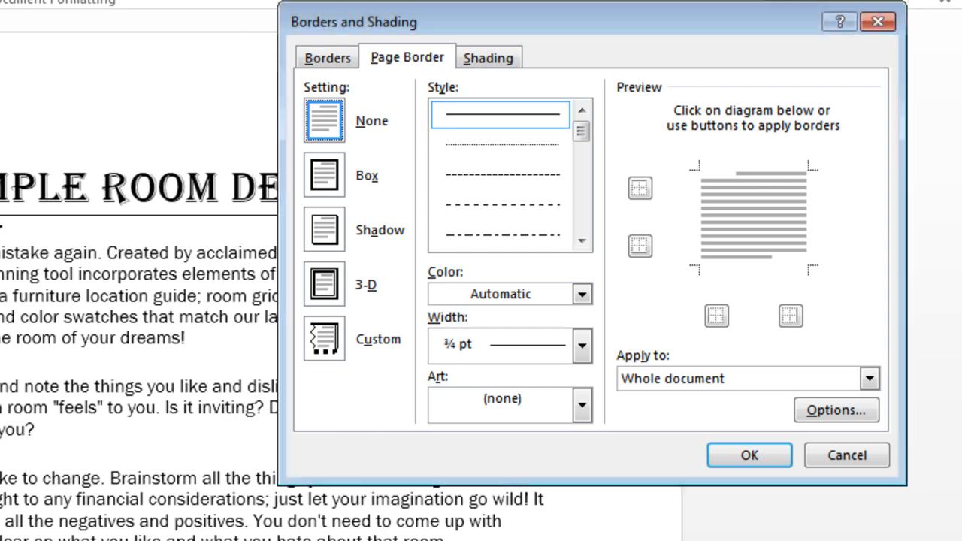
left_click(332, 181)
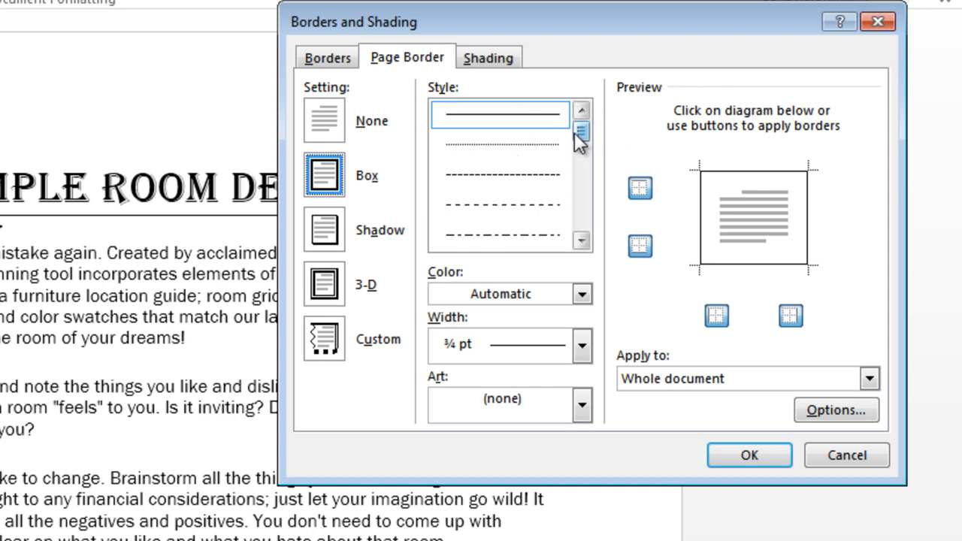
left_click_drag(579, 140, 581, 219)
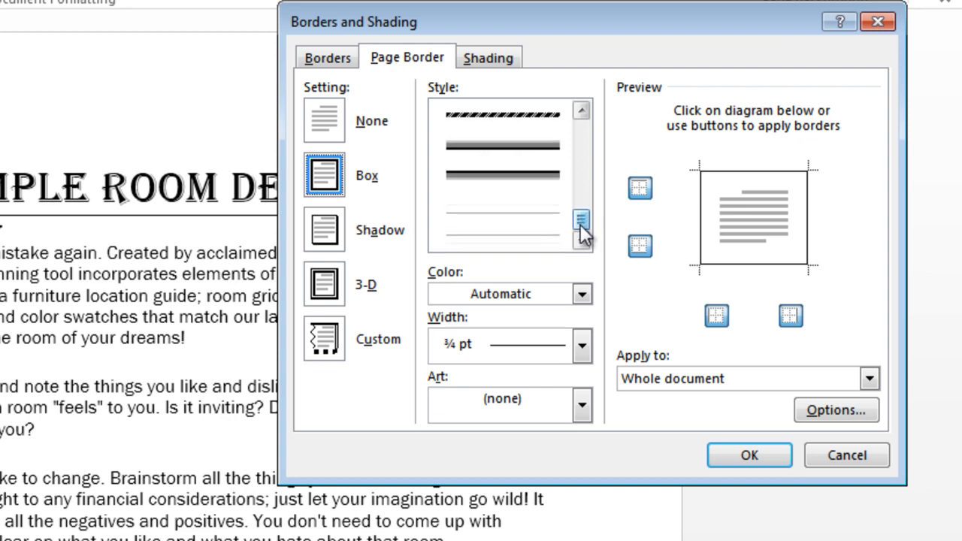
left_click(526, 115)
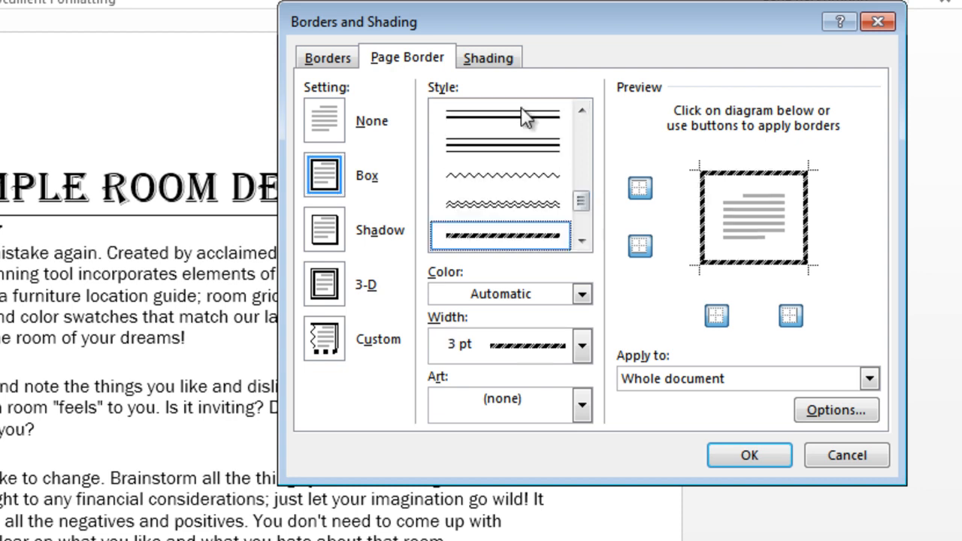
left_click(580, 293)
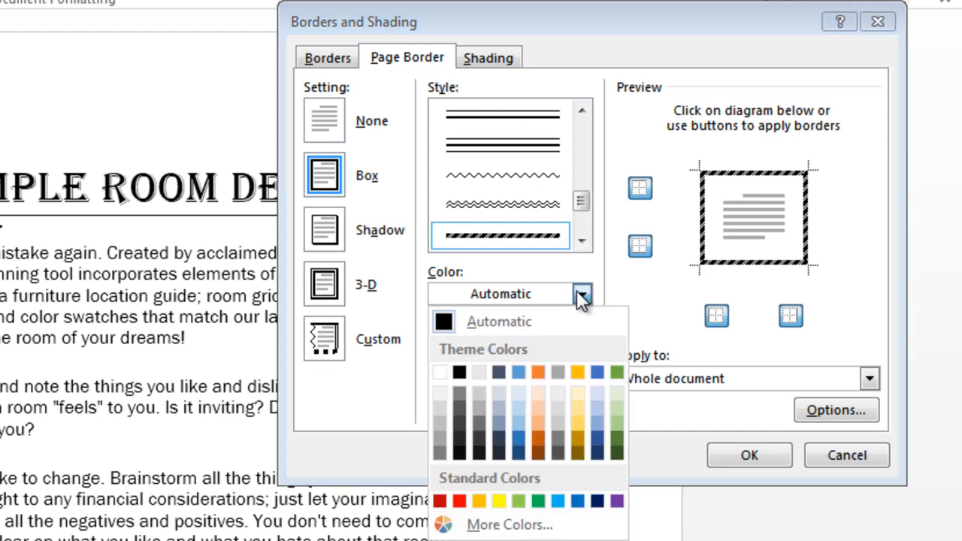
- Keep the colour Automatic and apply the 3 pt dashed box border to every page
left_click(448, 321)
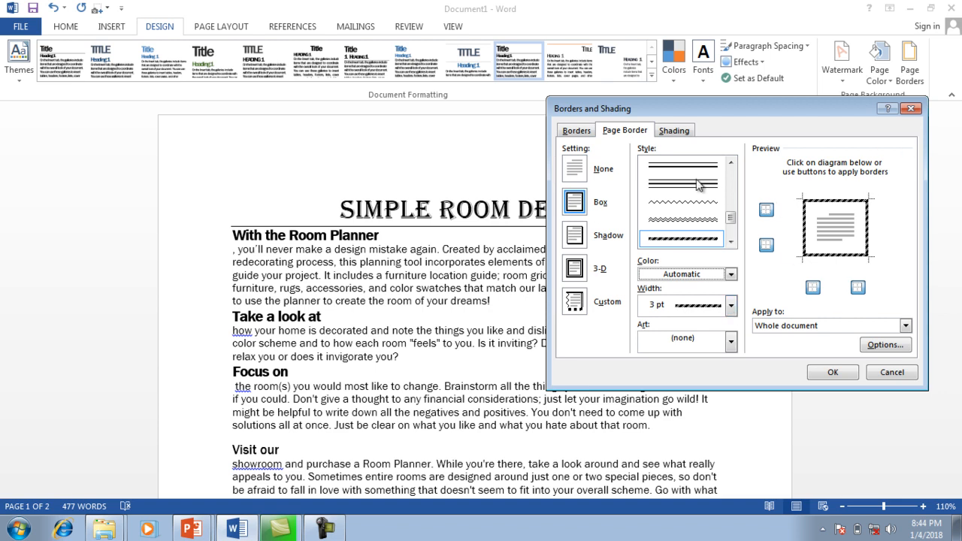
left_click(828, 197)
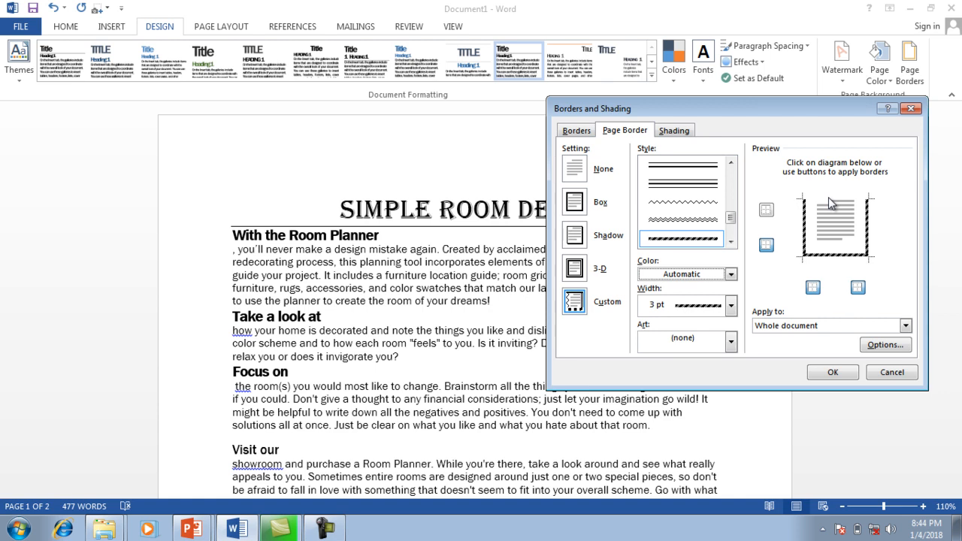
left_click(828, 197)
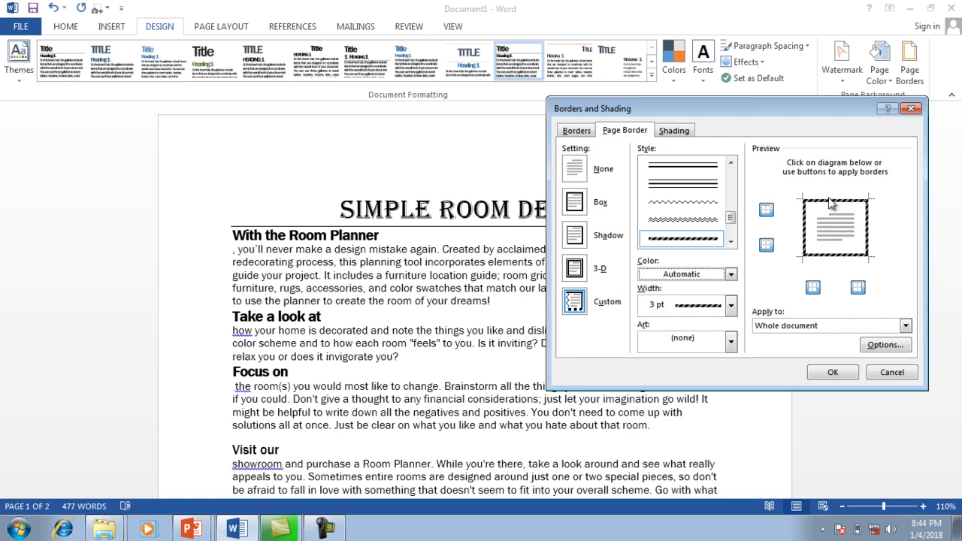
left_click(829, 371)
scroll(604, 205, "down", 10)
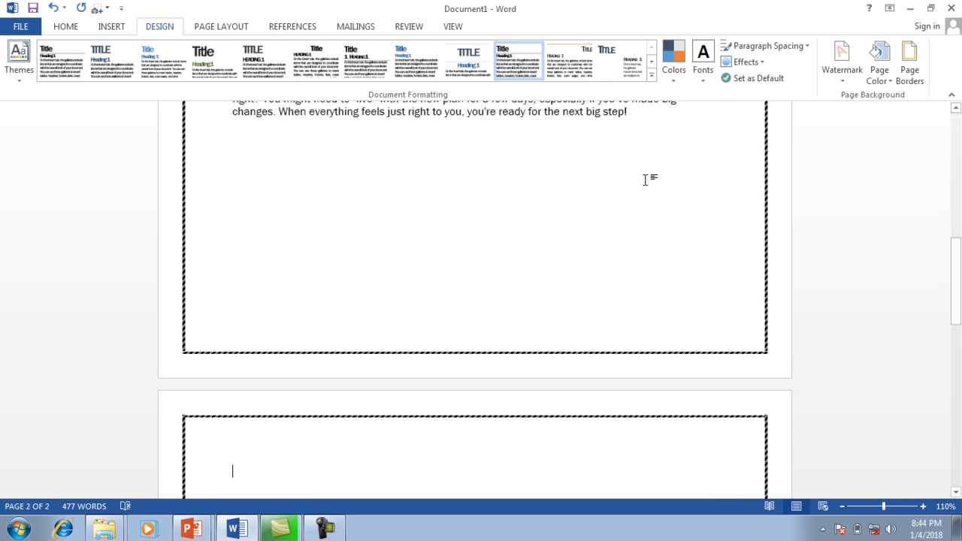
left_click_drag(956, 325, 930, 200)
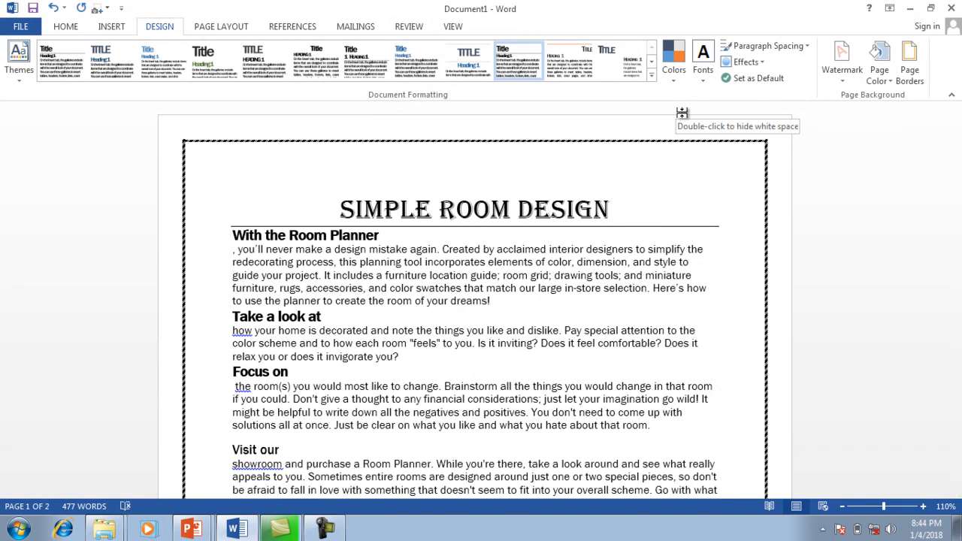
- Change the page border to a ¾ pt wavy line with the Shadow setting
left_click(907, 83)
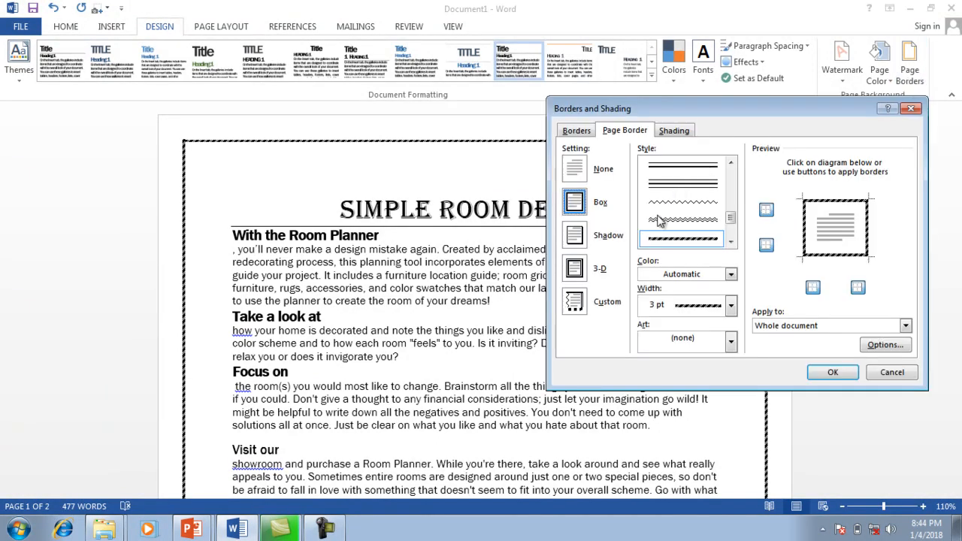
left_click(594, 235)
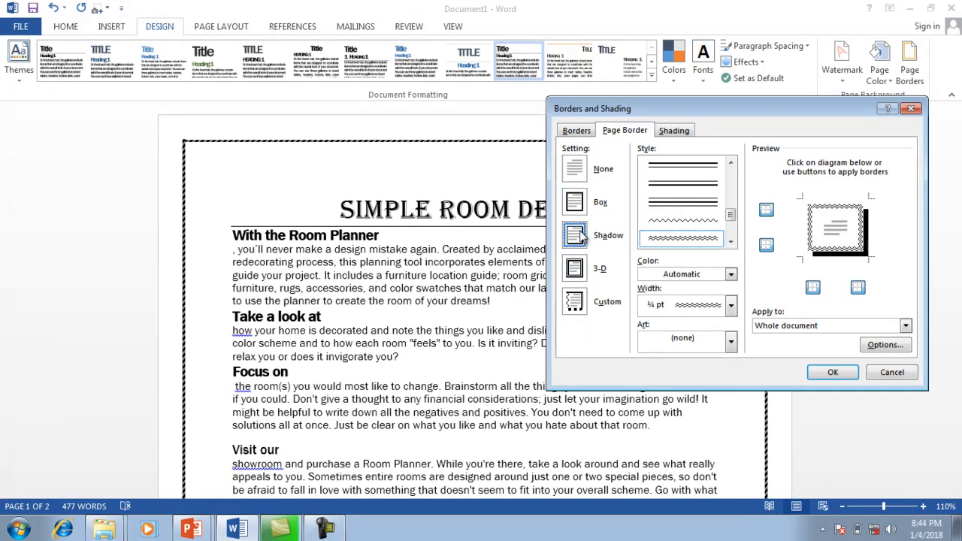
left_click(826, 372)
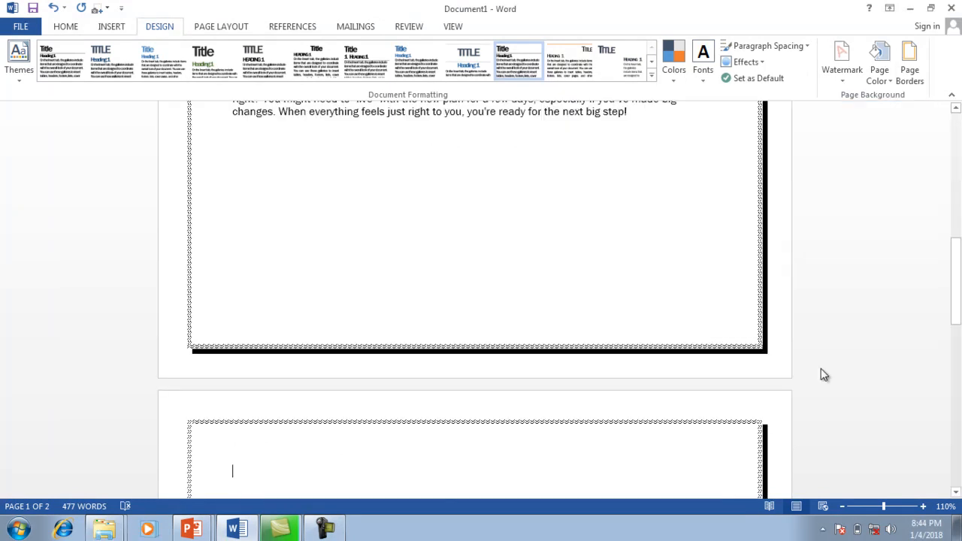
left_click_drag(952, 320, 950, 157)
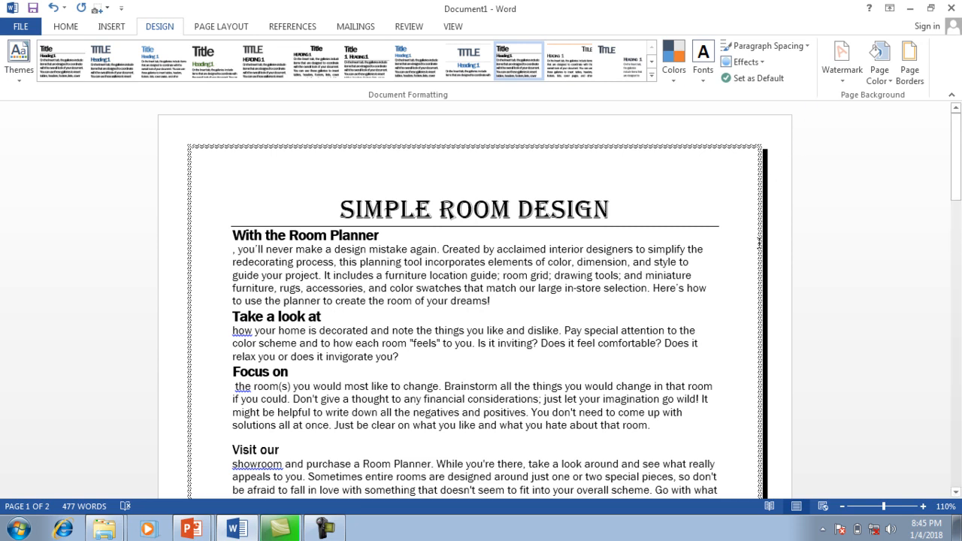
- Set the Page Color to the blue theme swatch
left_click(878, 63)
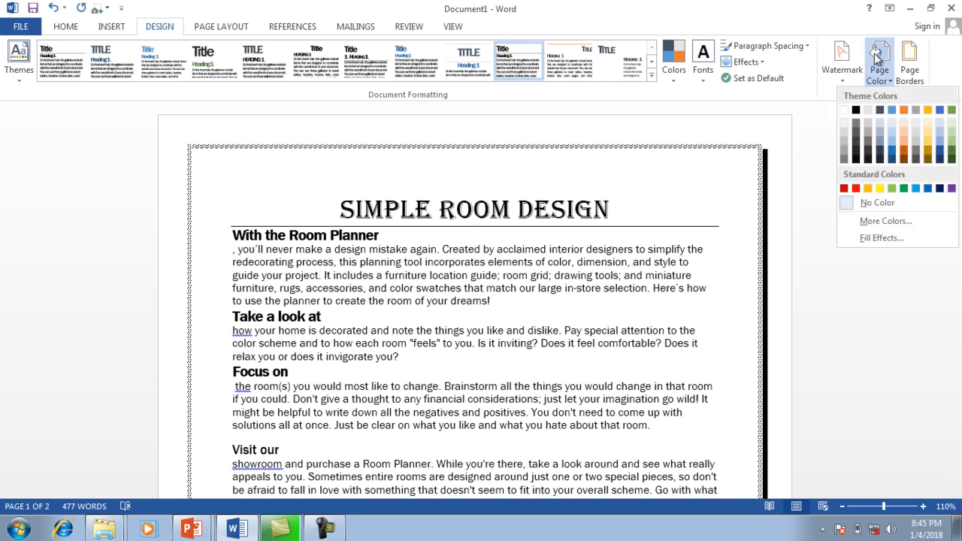
left_click(889, 112)
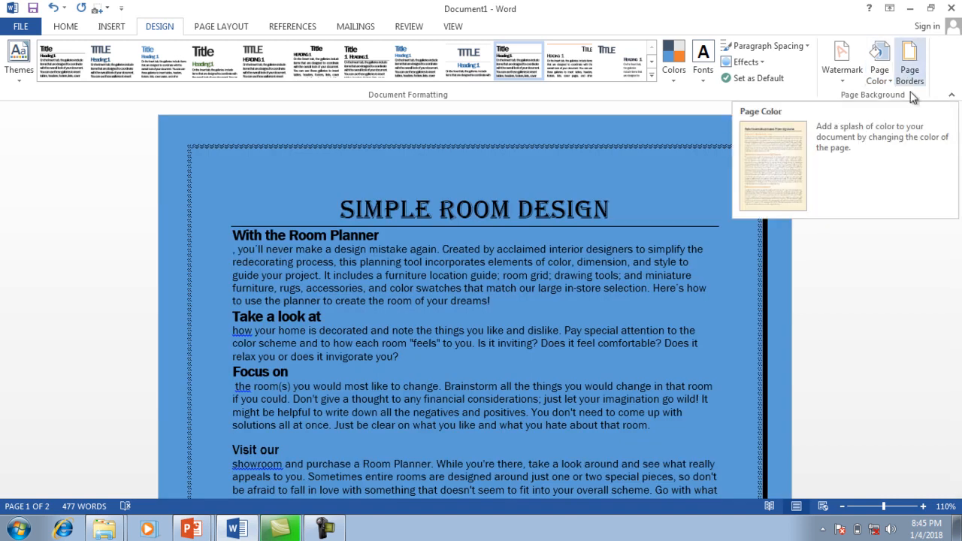
left_click_drag(956, 190, 957, 197)
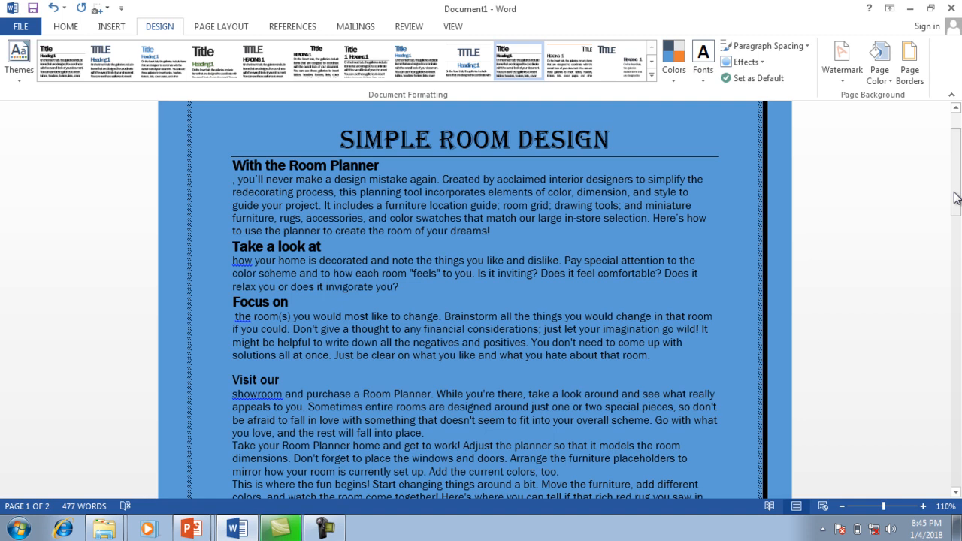
- Switch to PowerPoint and advance to the closing 'Thanks for Watching' slide
left_click_drag(956, 142, 956, 113)
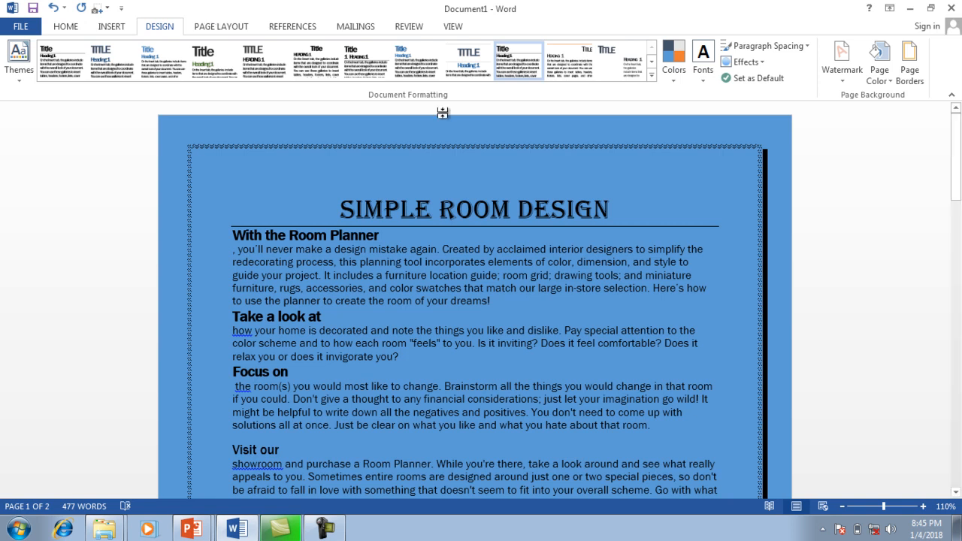
left_click(192, 529)
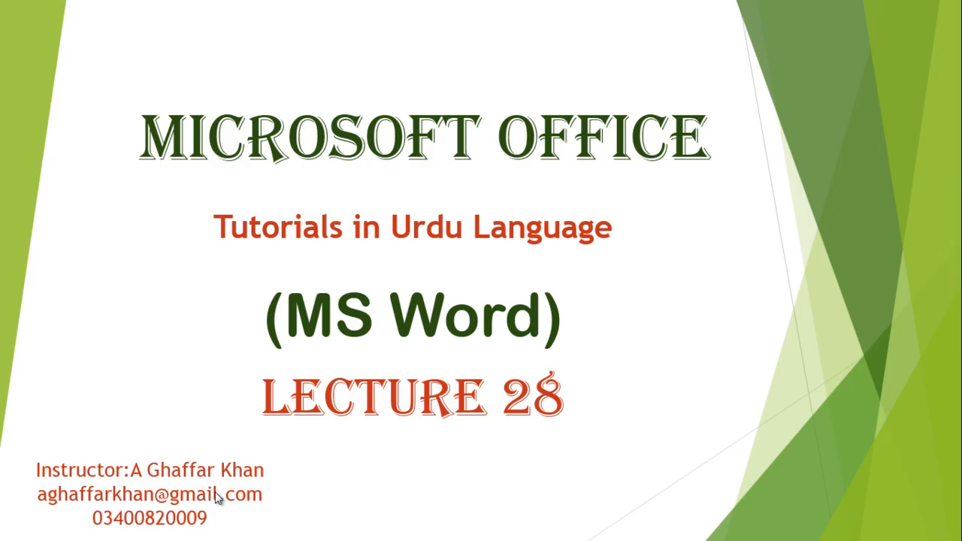
left_click(216, 498)
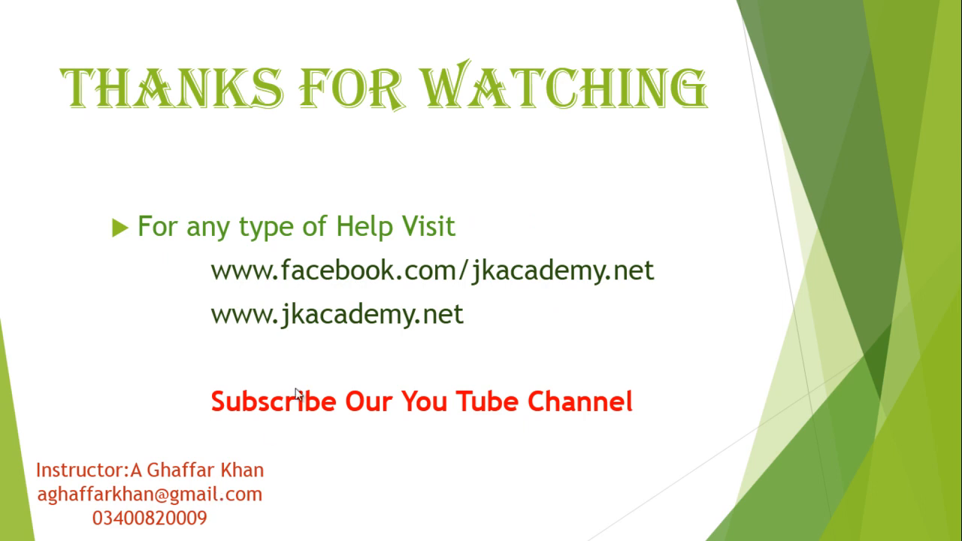